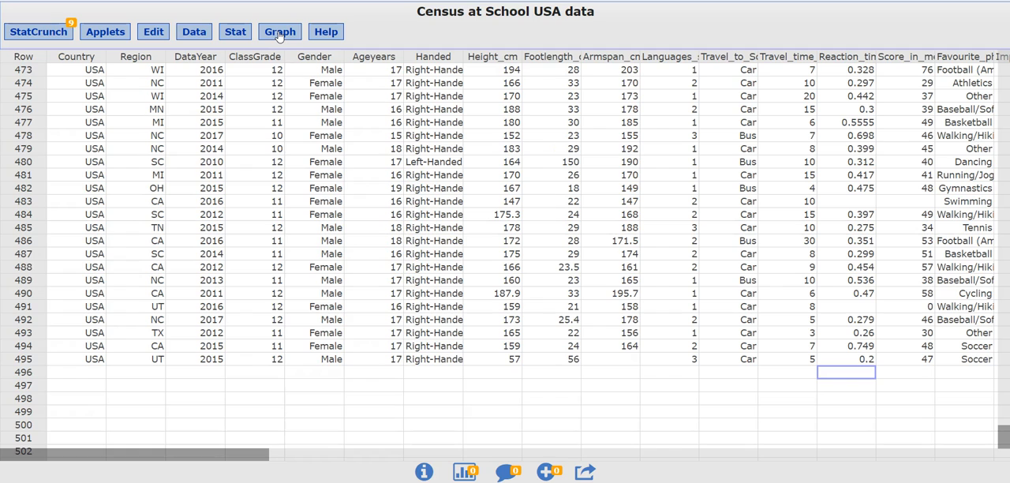
pyautogui.click(280, 33)
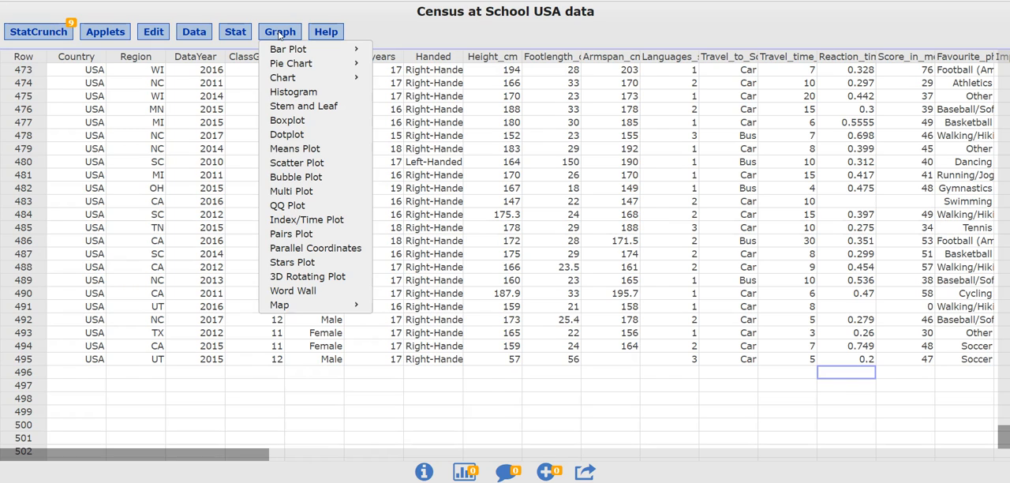
pyautogui.click(314, 115)
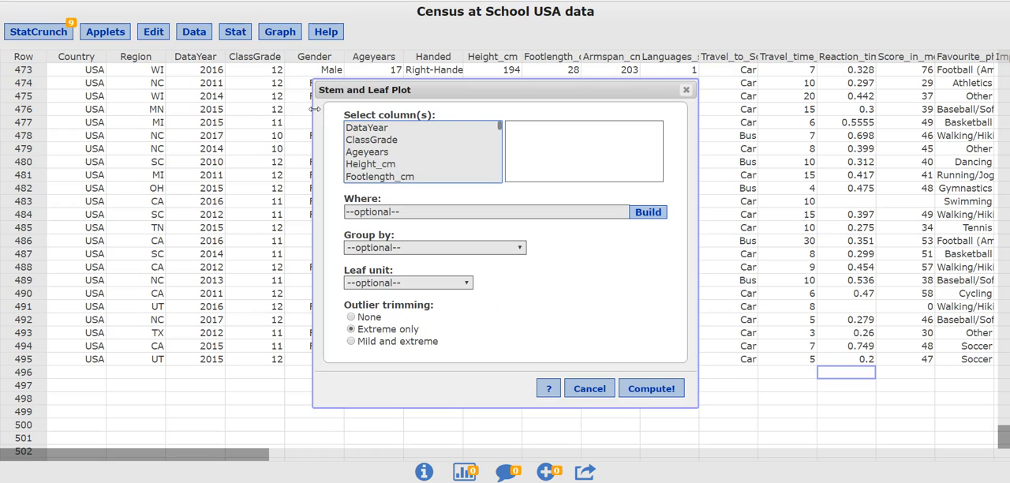
pyautogui.click(590, 390)
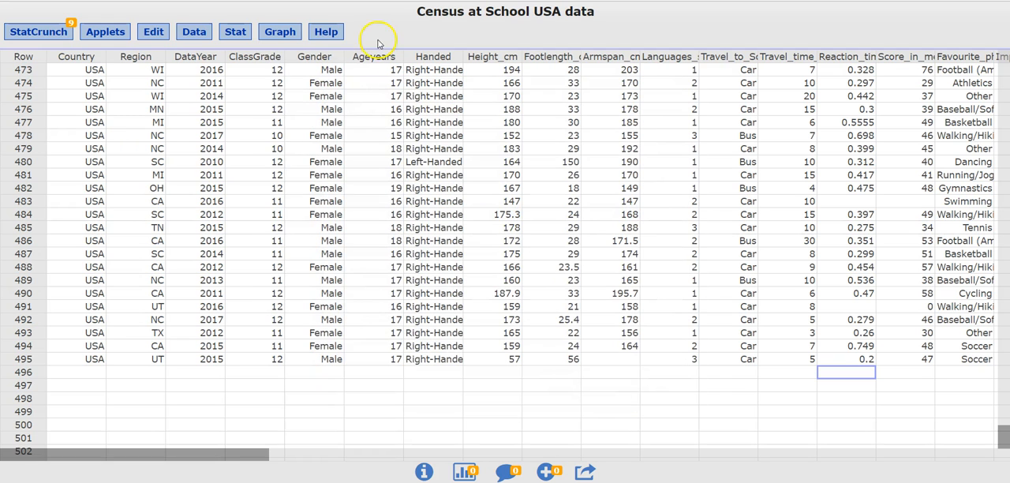
# Set up a boxplot of the Reaction_time column, grouped by Gender.
pyautogui.click(281, 32)
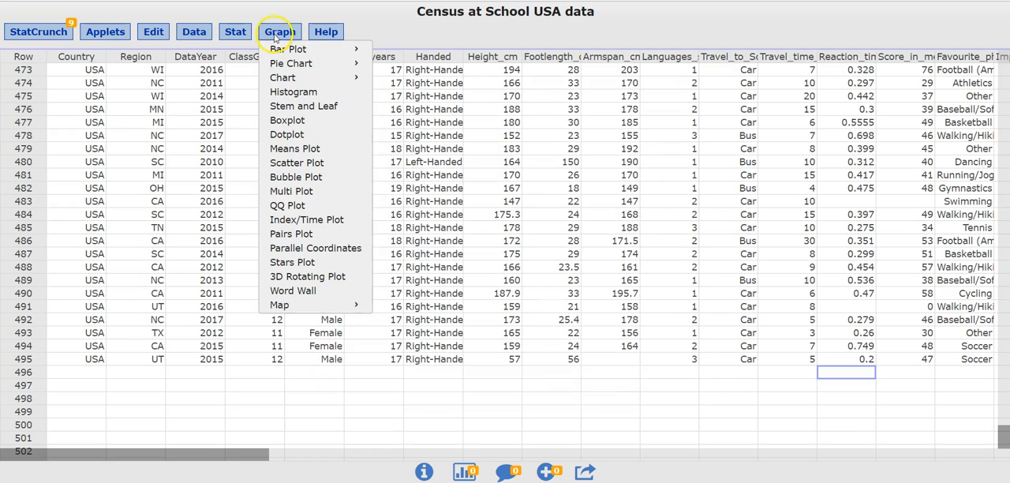
pyautogui.click(299, 120)
pyautogui.moveTo(495, 60); pyautogui.dragTo(499, 71)
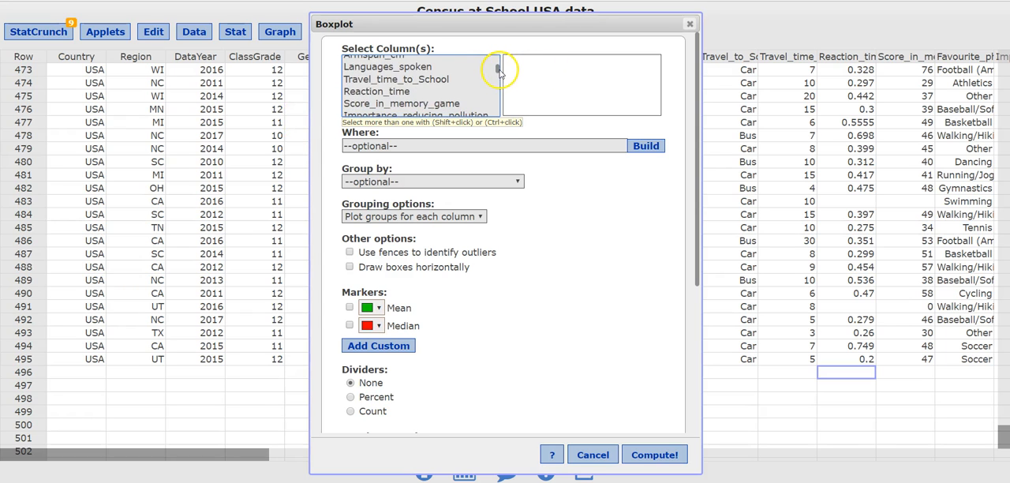
pyautogui.click(409, 93)
pyautogui.click(514, 181)
pyautogui.click(383, 305)
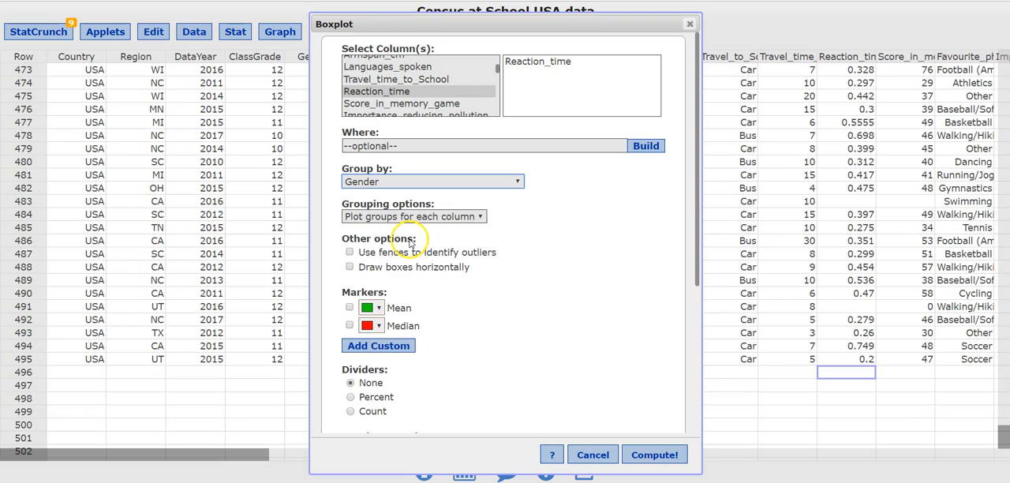
# Compute the boxplot with fences identifying outliers and boxes drawn horizontally, and reposition and widen its graph window.
pyautogui.click(350, 254)
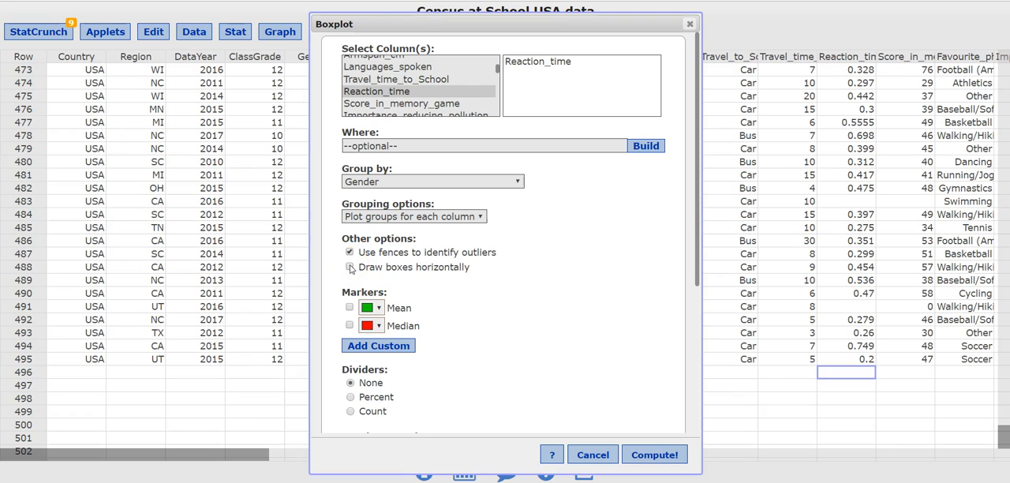
pyautogui.click(556, 307)
pyautogui.click(657, 456)
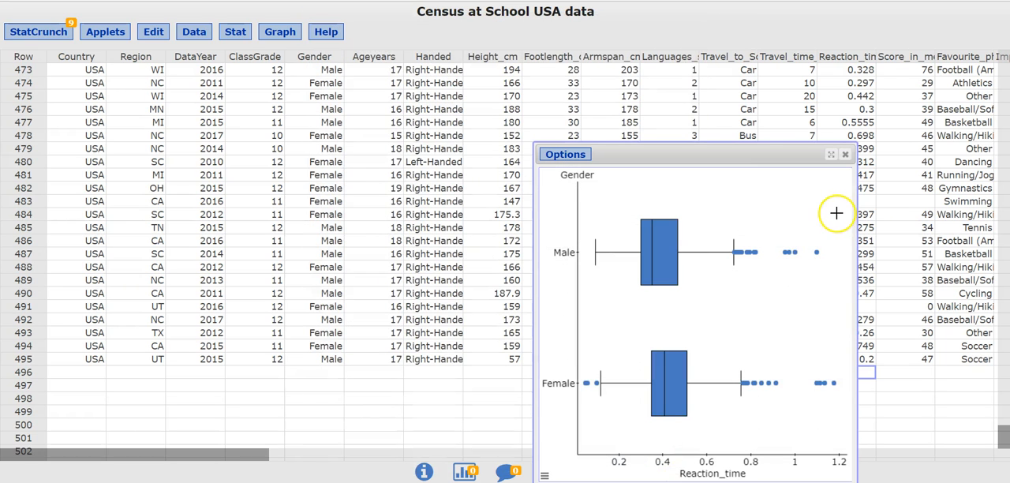
pyautogui.moveTo(754, 153); pyautogui.dragTo(701, 76)
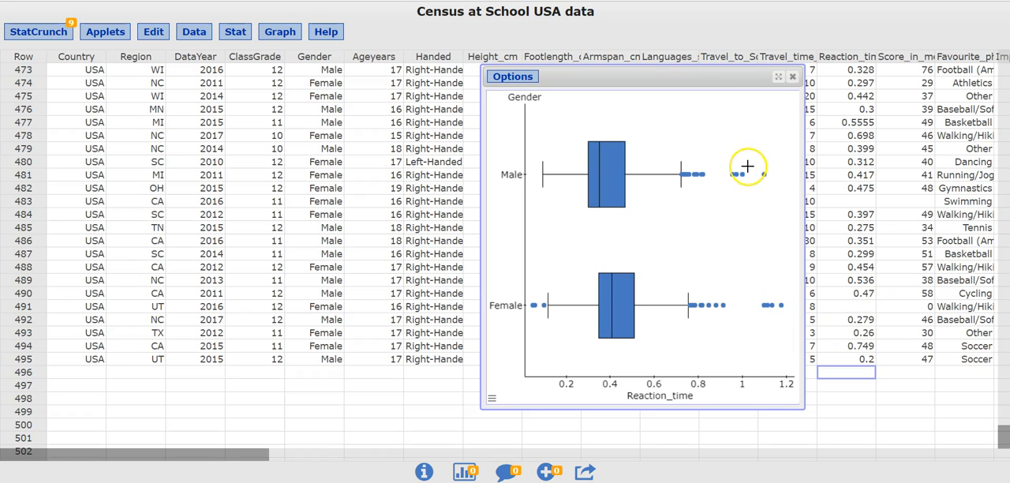
pyautogui.moveTo(482, 220); pyautogui.dragTo(182, 201)
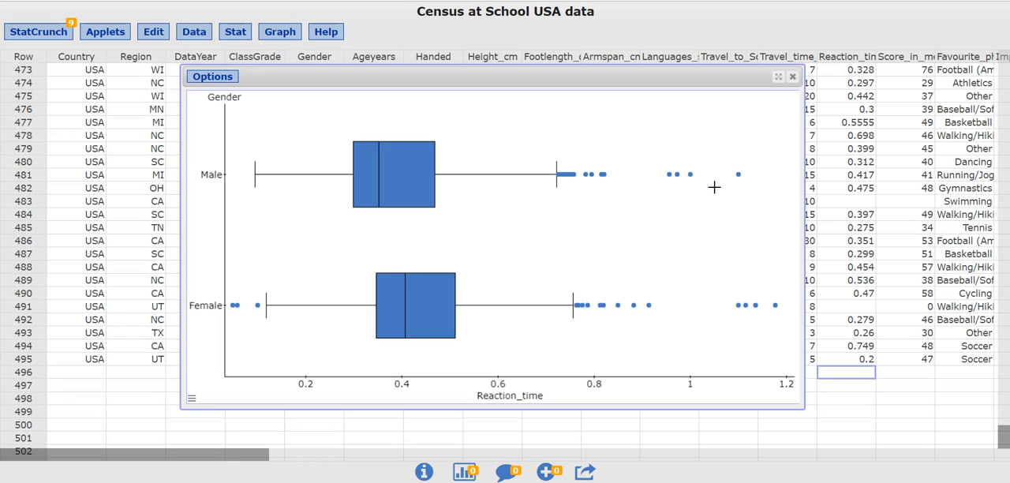
# Delete the data rows of the four highest reaction-time outliers in each of the Male and Female boxplots.
pyautogui.click(668, 175)
pyautogui.click(677, 175)
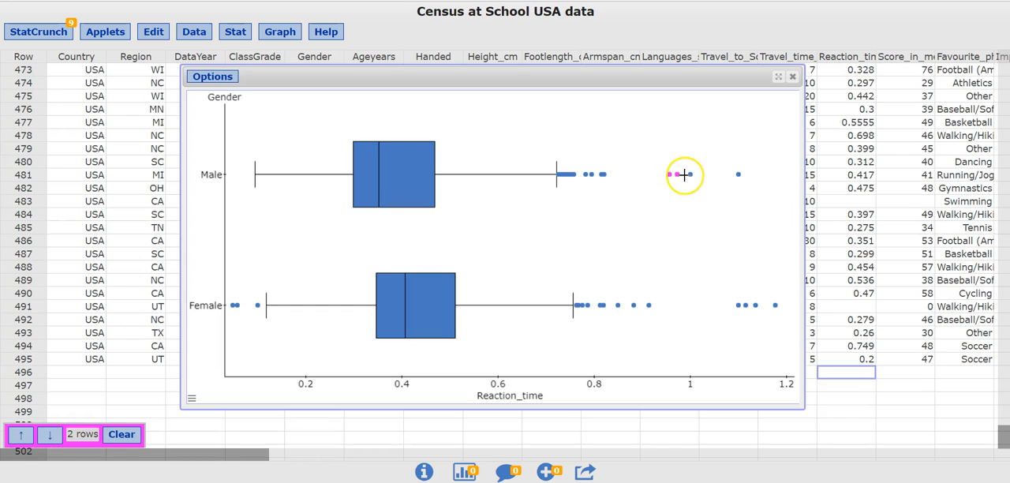
pyautogui.click(690, 174)
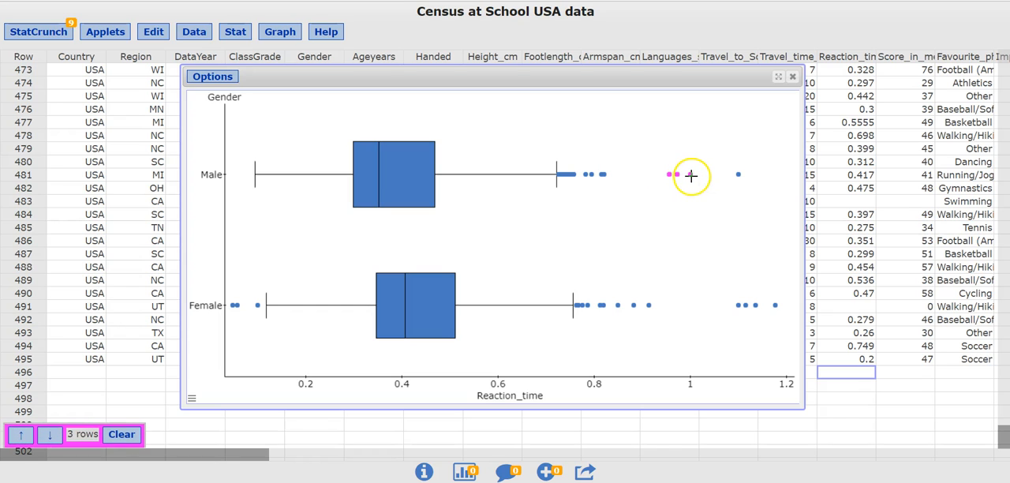
pyautogui.click(738, 174)
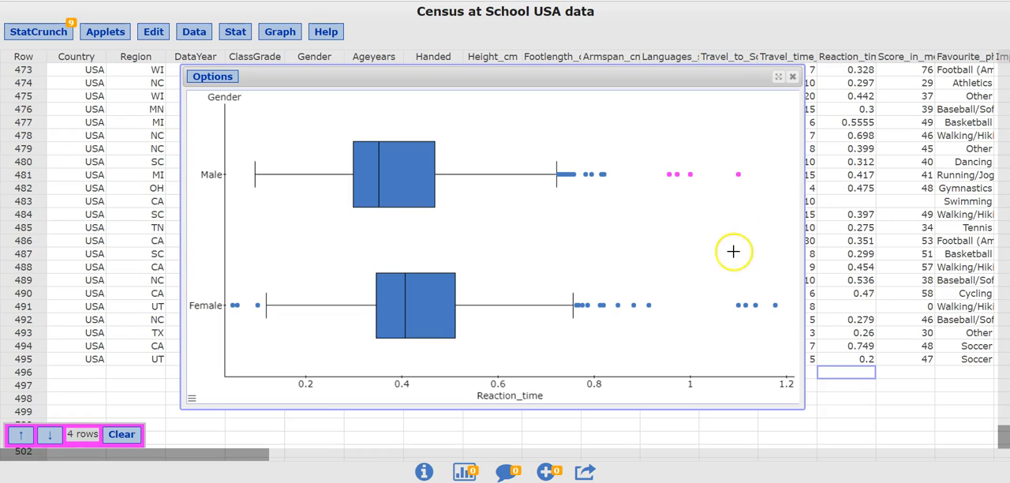
pyautogui.click(737, 306)
pyautogui.click(746, 305)
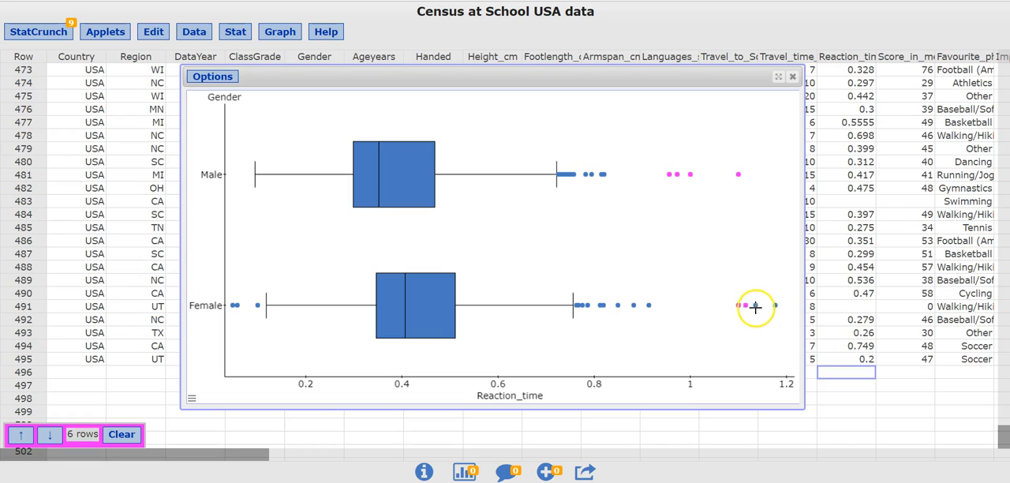
pyautogui.click(755, 306)
pyautogui.click(776, 306)
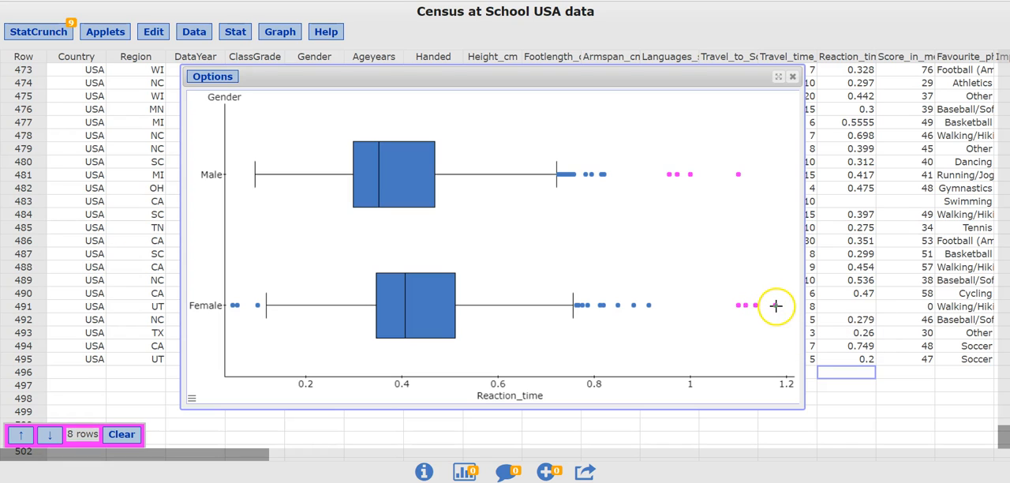
pyautogui.click(1007, 305)
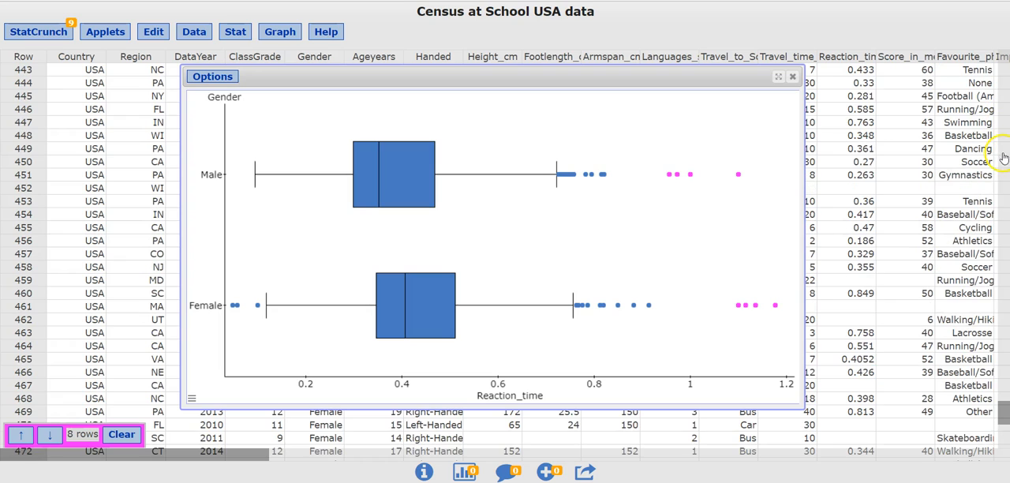
pyautogui.moveTo(1005, 412); pyautogui.dragTo(1004, 366)
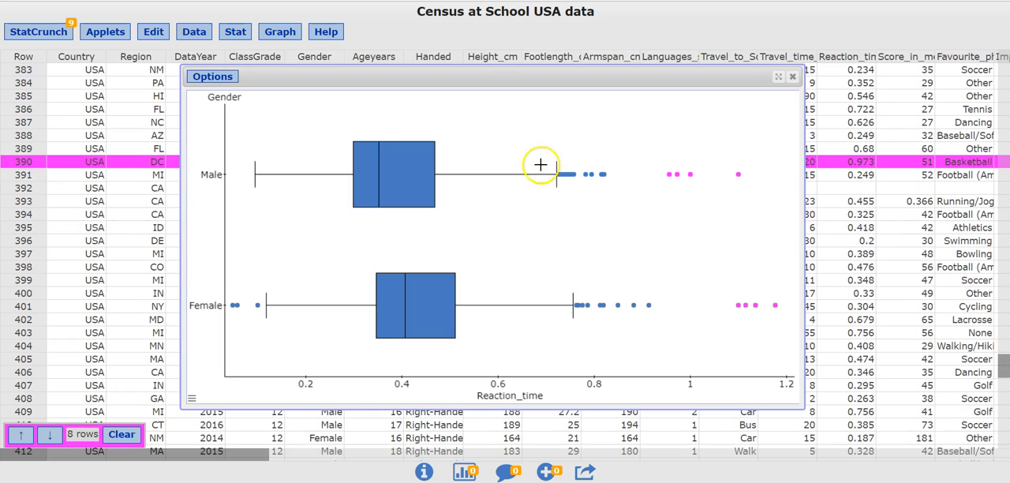
pyautogui.click(151, 36)
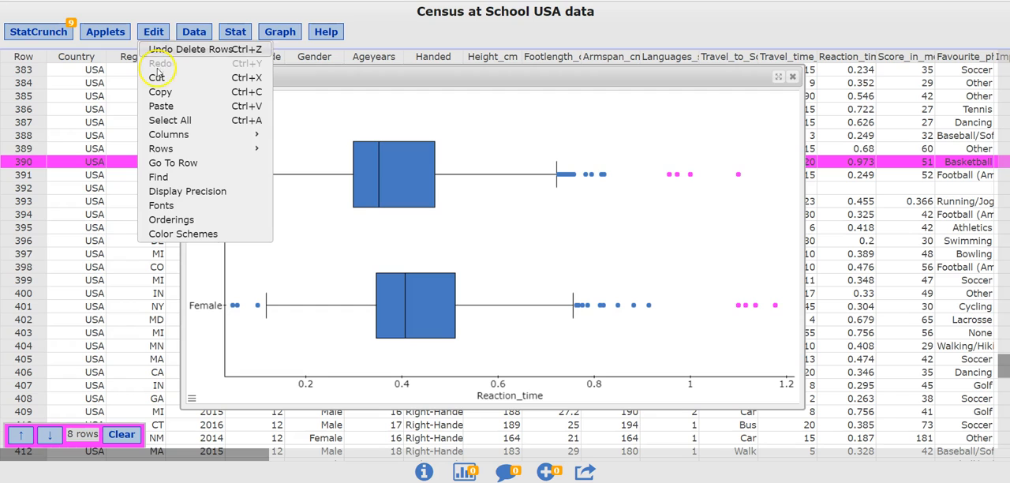
pyautogui.moveTo(185, 150)
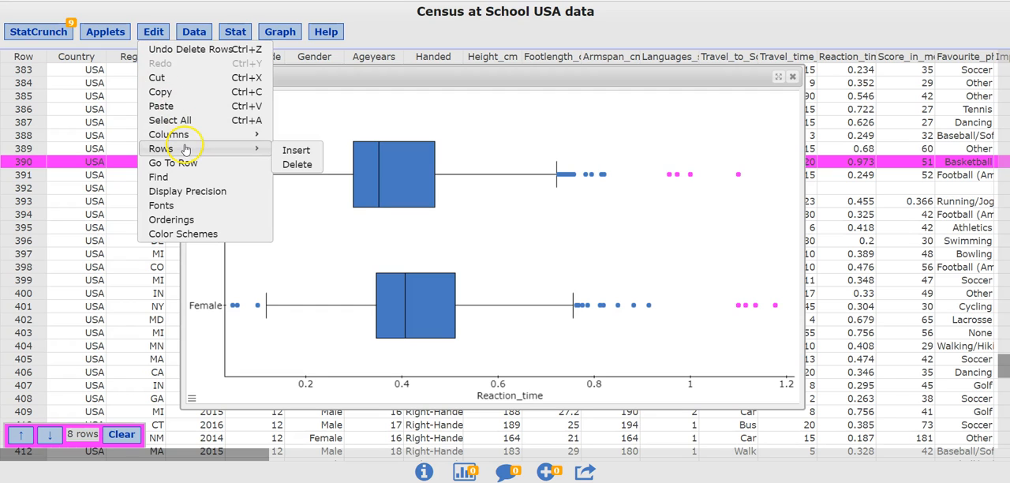
pyautogui.click(290, 164)
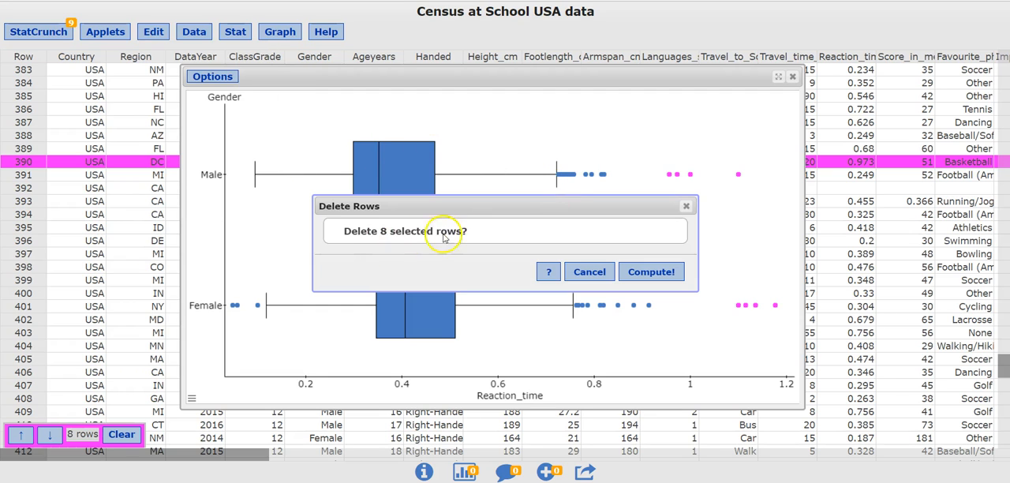
pyautogui.click(652, 271)
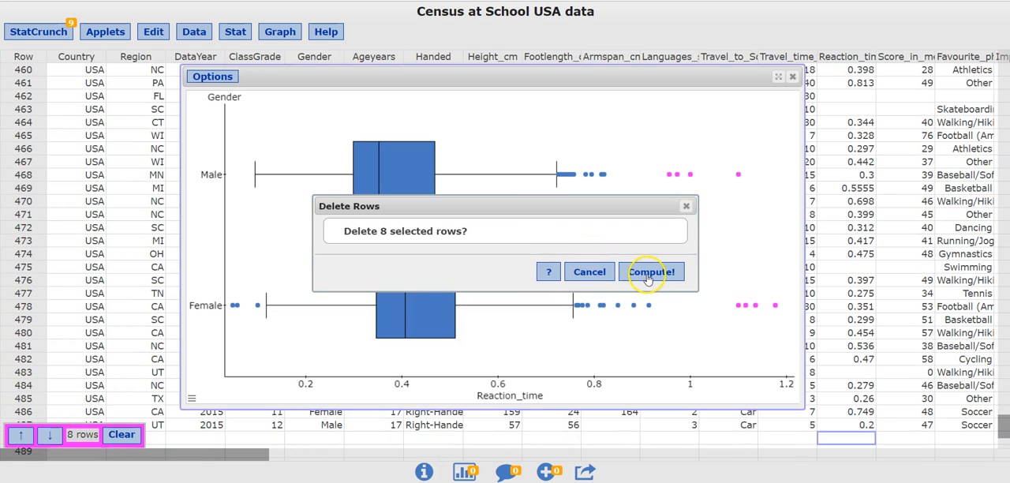
# Refresh the boxplot with the current data, and inspect both boxes' summary statistics and the three low Female outliers.
pyautogui.click(211, 76)
pyautogui.click(214, 163)
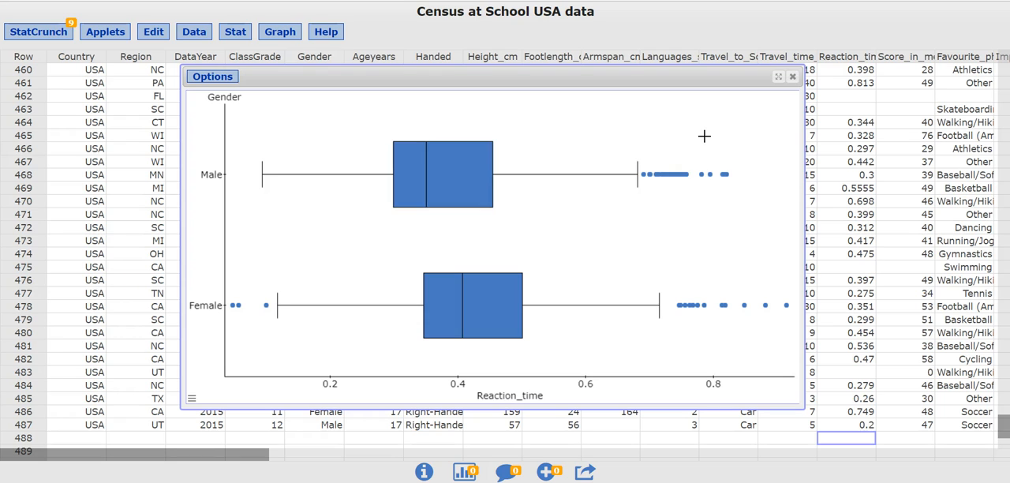
pyautogui.moveTo(427, 161)
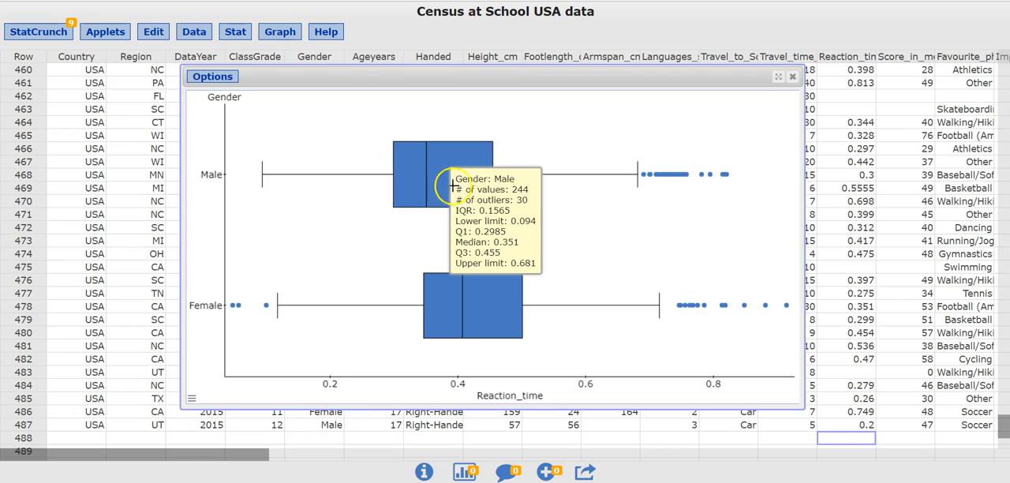
pyautogui.moveTo(487, 293)
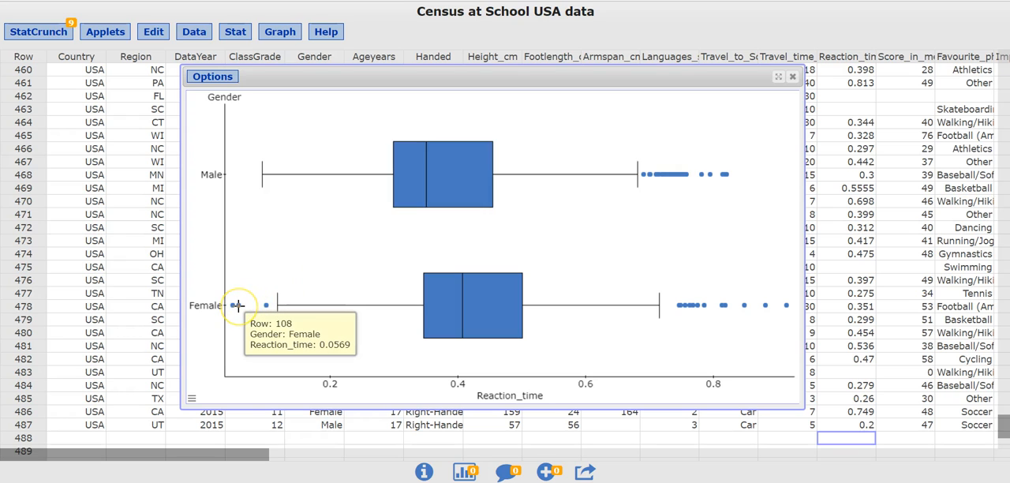
pyautogui.click(264, 306)
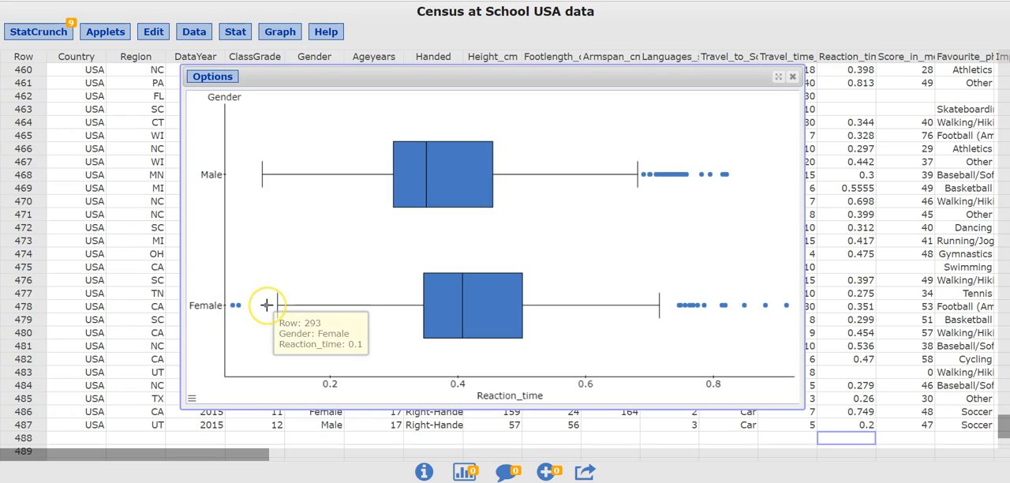
pyautogui.click(232, 306)
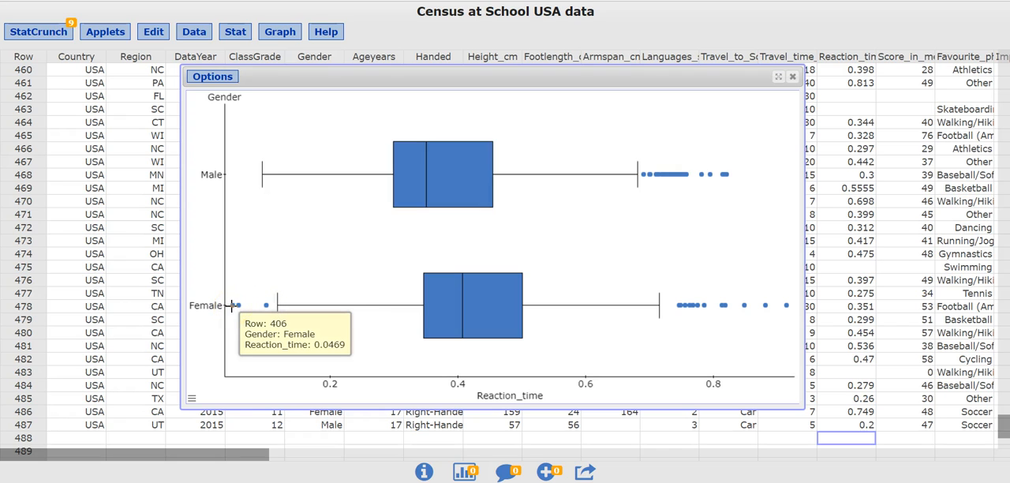
pyautogui.click(347, 256)
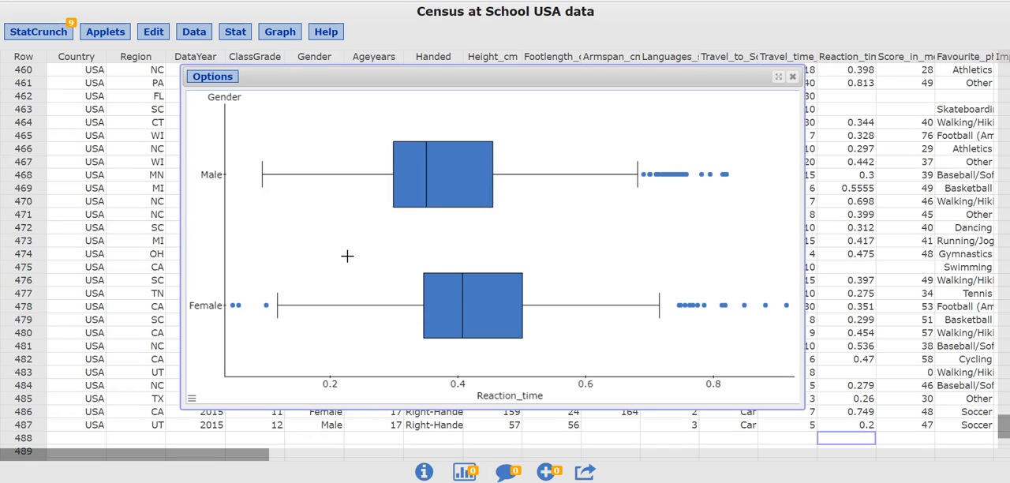
# Recompute the boxplot without fences for identifying outliers, and widen the graph window.
pyautogui.click(212, 79)
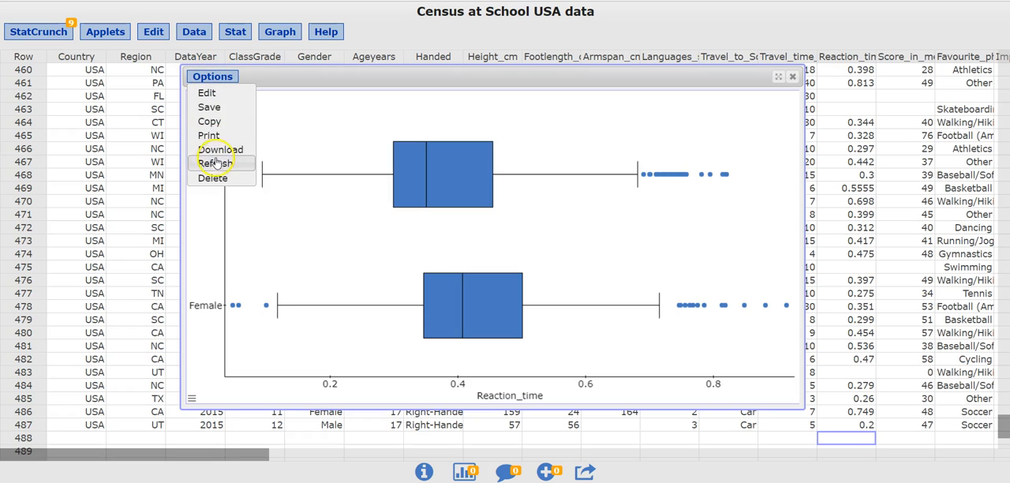
pyautogui.click(207, 95)
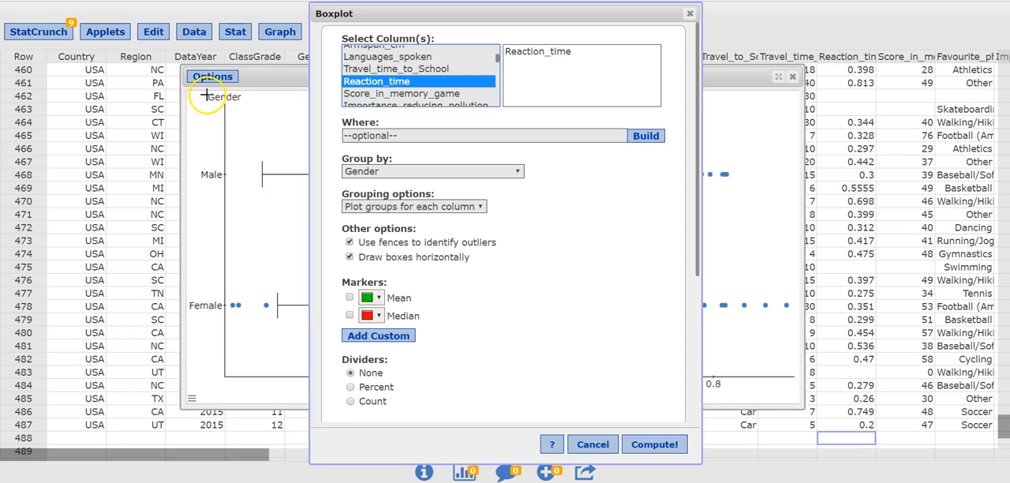
pyautogui.click(349, 243)
pyautogui.click(654, 445)
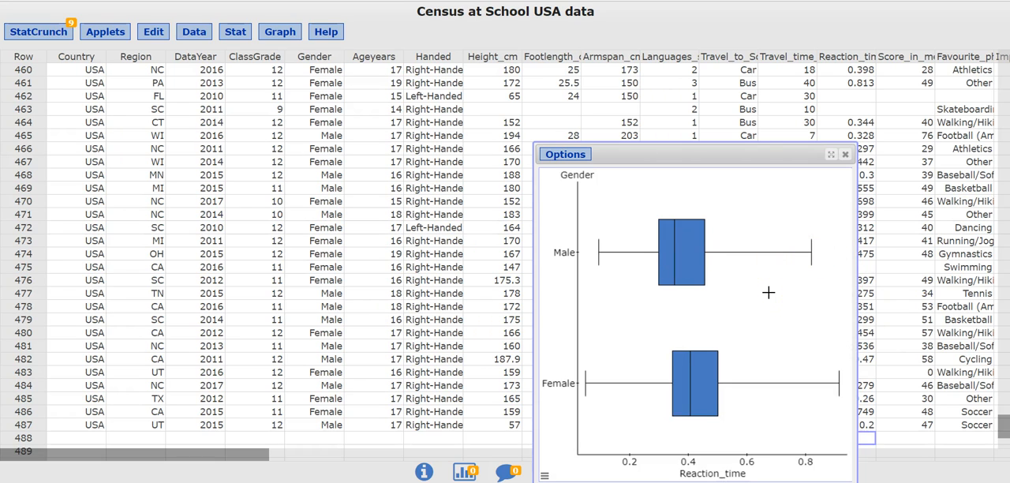
pyautogui.moveTo(536, 285); pyautogui.dragTo(444, 281)
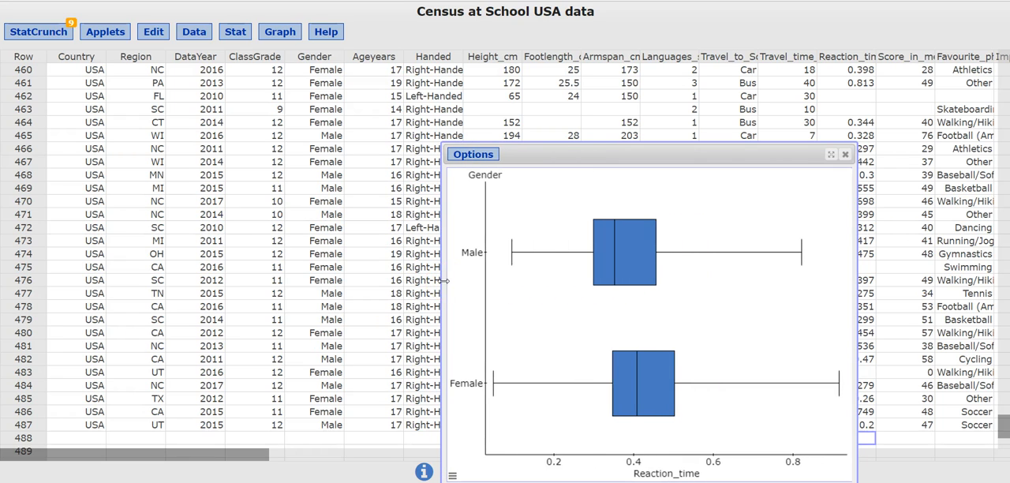